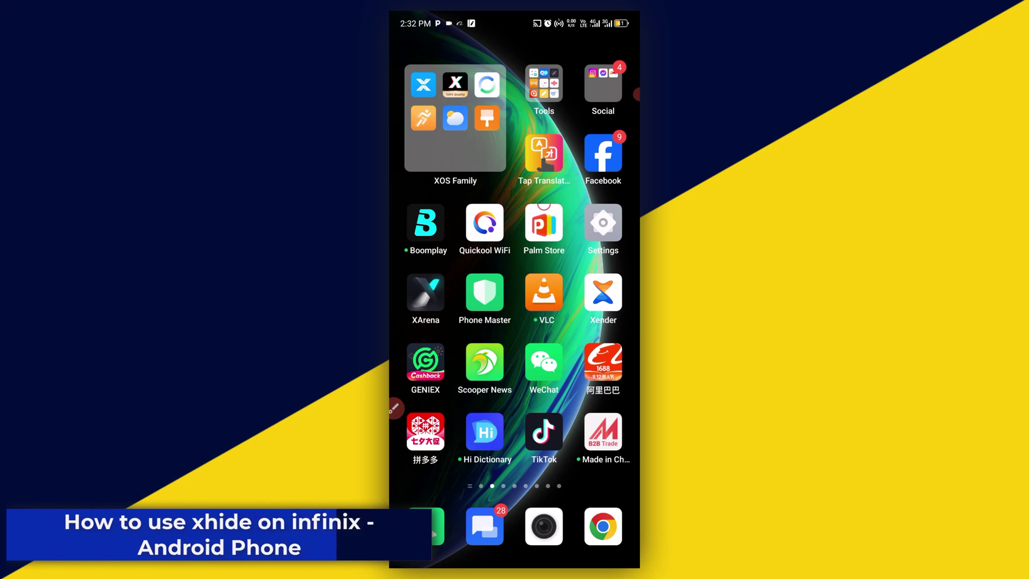
# - Open Settings from the all-apps drawer, circling its icon with an annotation first
pyautogui.moveTo(515, 403); pyautogui.dragTo(515, 202)
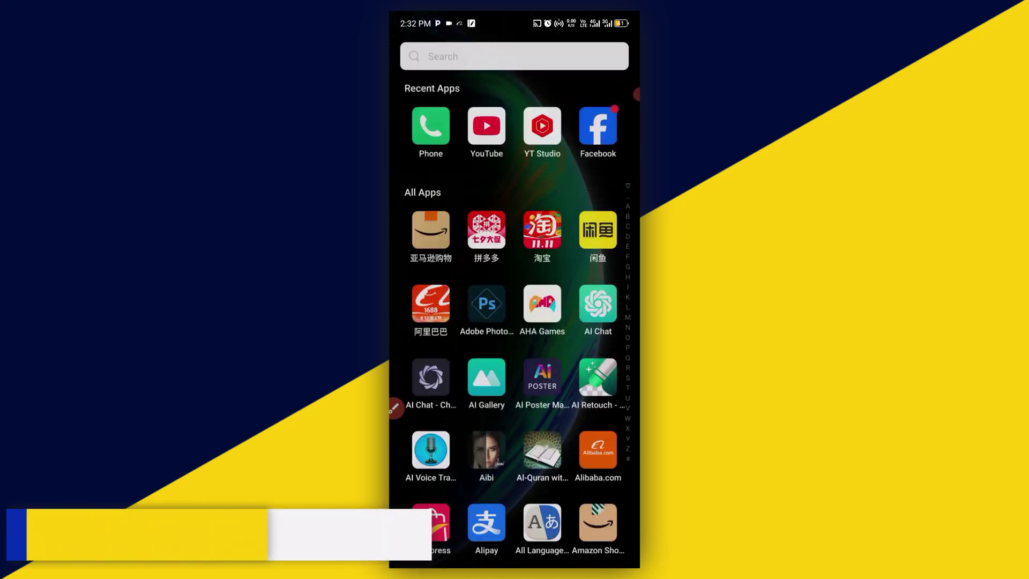
pyautogui.scroll(-10, 514, 321)
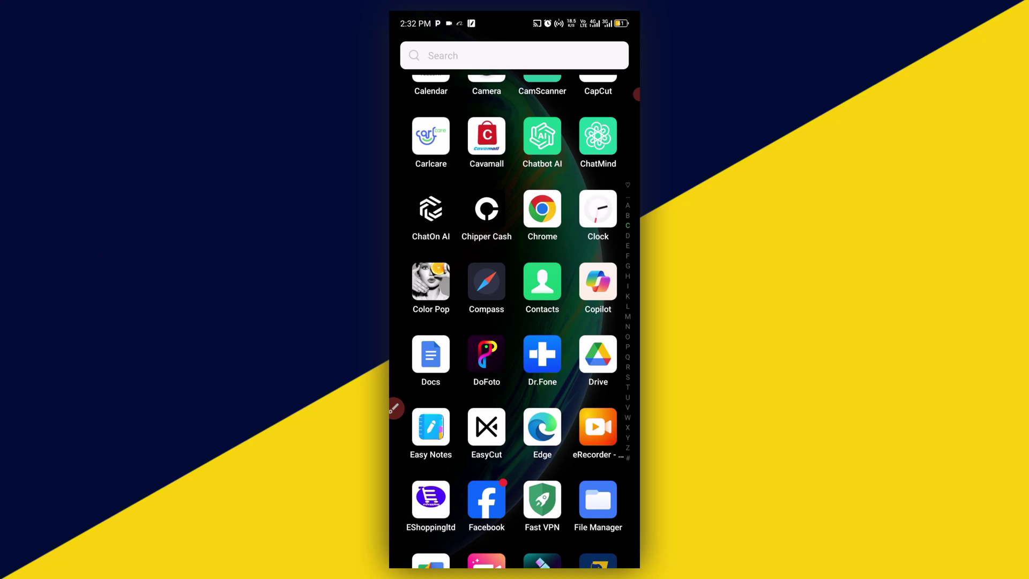
pyautogui.scroll(-5, 514, 322)
pyautogui.scroll(-5, 514, 322)
pyautogui.scroll(-5, 515, 321)
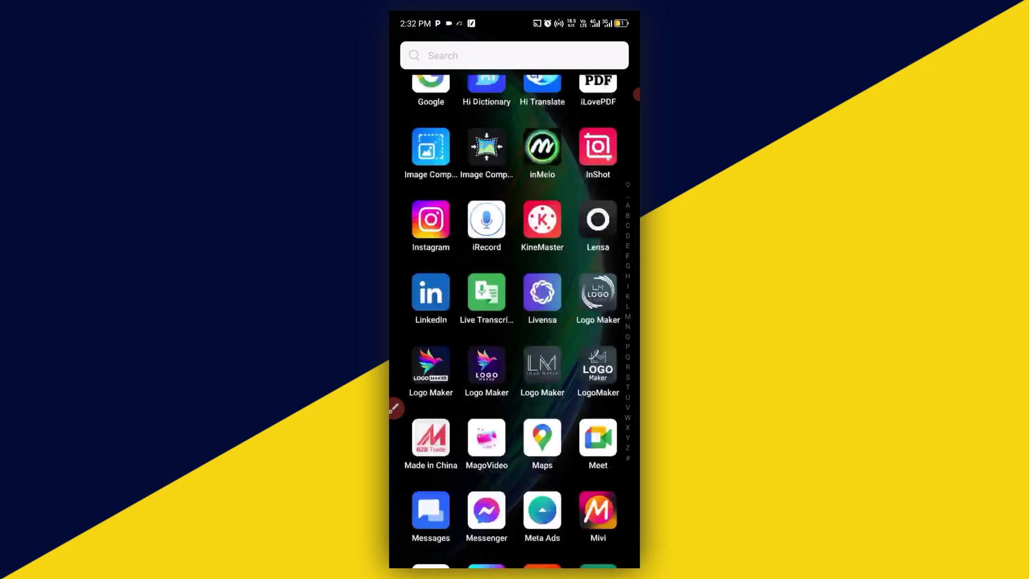
pyautogui.scroll(-3, 515, 321)
pyautogui.scroll(-2, 515, 322)
pyautogui.scroll(-3, 515, 321)
pyautogui.scroll(-3, 515, 322)
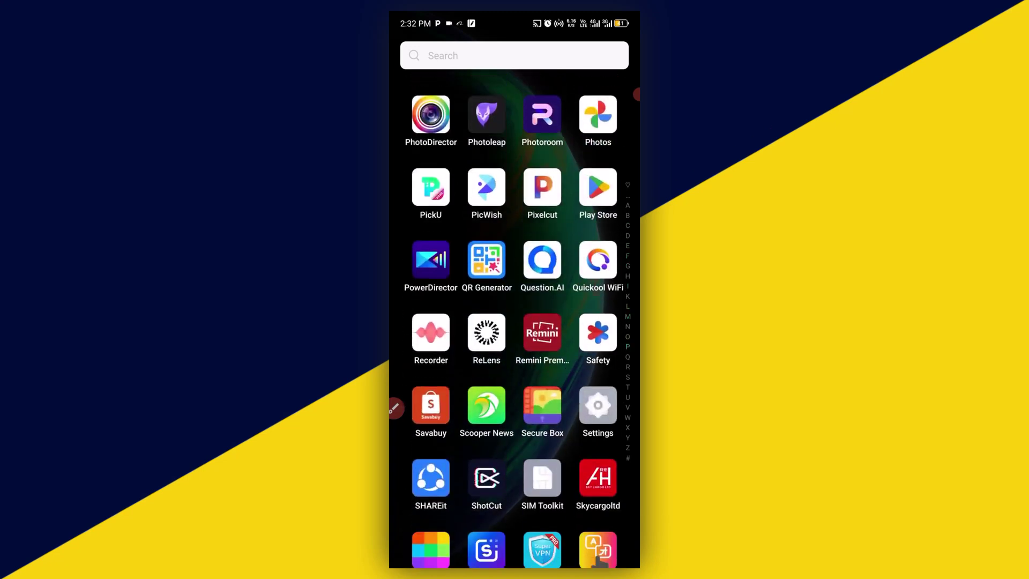
pyautogui.scroll(-2, 515, 322)
pyautogui.click(394, 408)
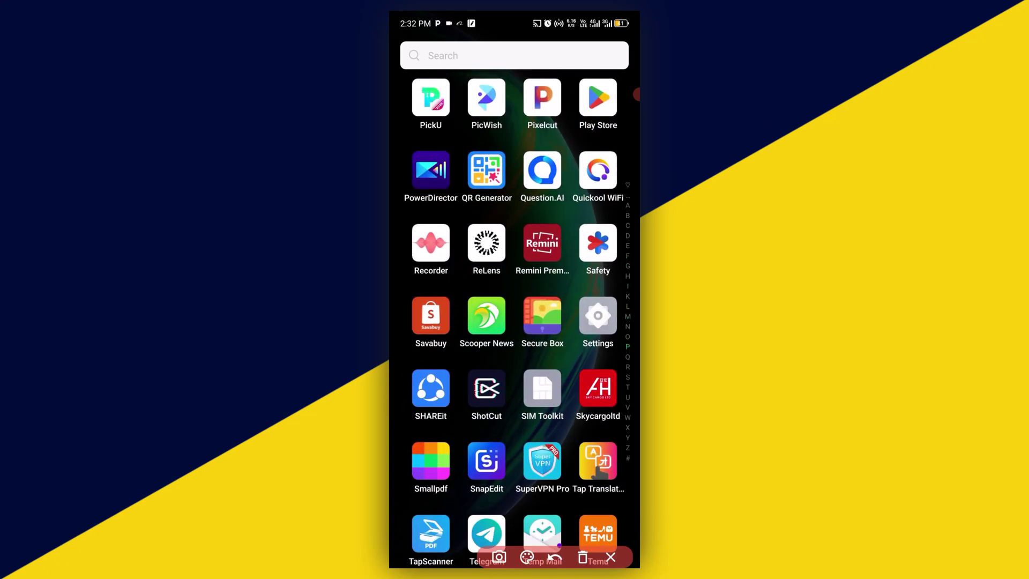
pyautogui.moveTo(602, 287); pyautogui.dragTo(619, 303)
pyautogui.click(611, 558)
pyautogui.click(598, 316)
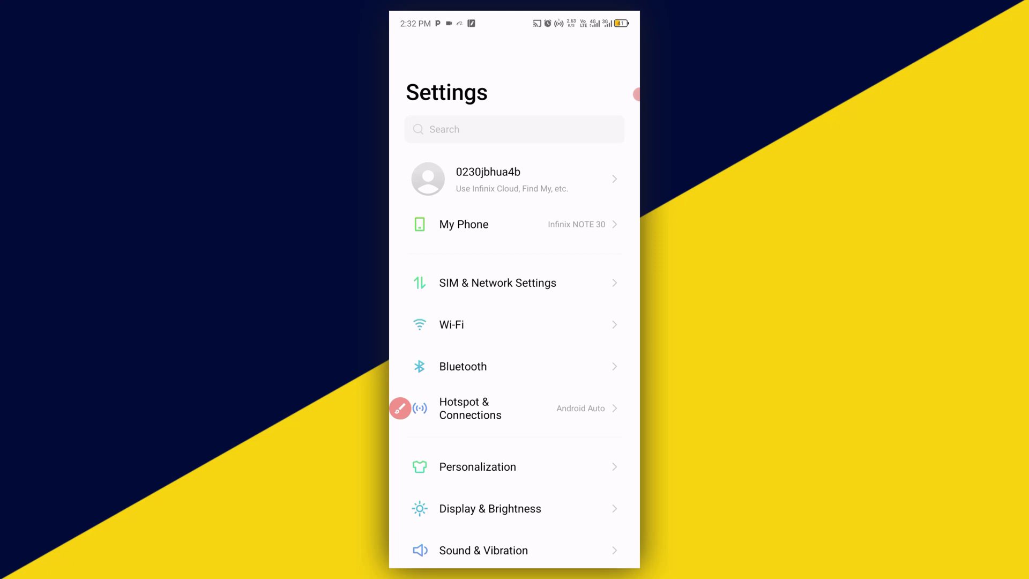
pyautogui.scroll(-5, 515, 362)
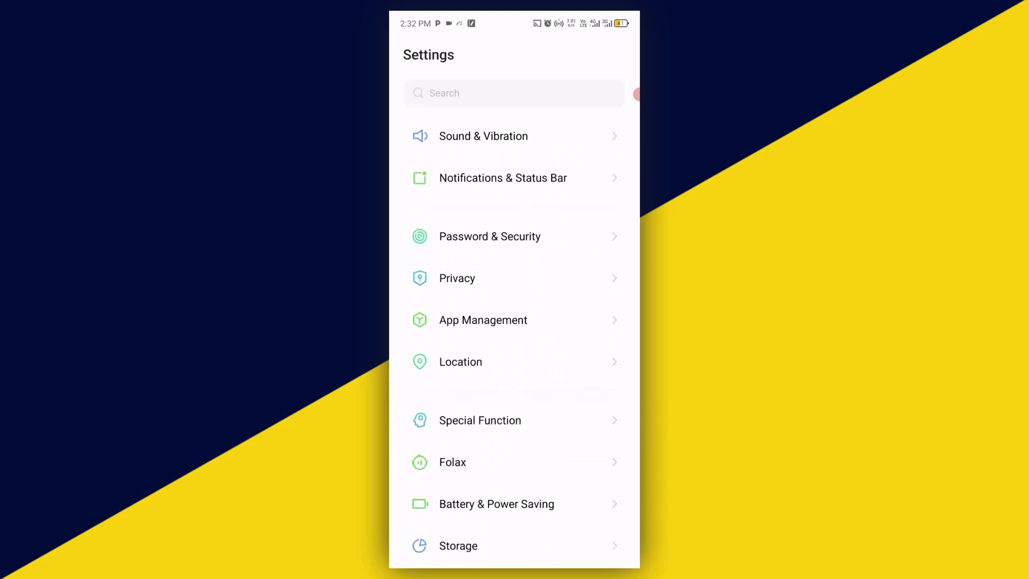
# - Circle the Privacy entry in Settings and open it
pyautogui.click(395, 407)
pyautogui.moveTo(501, 255)
pyautogui.mouseDown()
pyautogui.moveTo(437, 294)
pyautogui.moveTo(509, 248)
pyautogui.mouseUp()
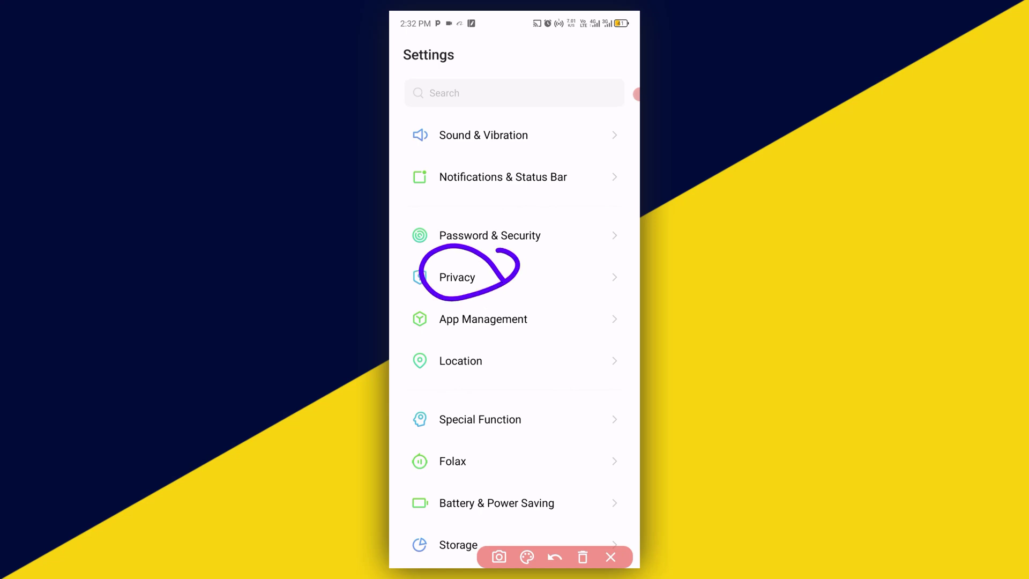
pyautogui.click(582, 556)
pyautogui.click(483, 276)
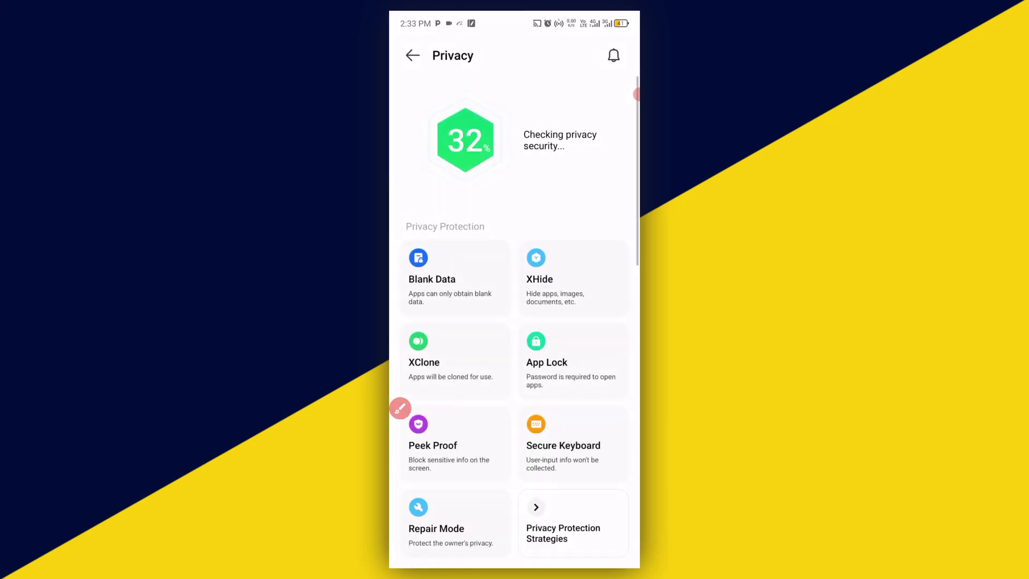
# - Circle the XHide tile under Privacy Protection and launch XHide
pyautogui.click(400, 408)
pyautogui.moveTo(578, 240); pyautogui.dragTo(567, 233)
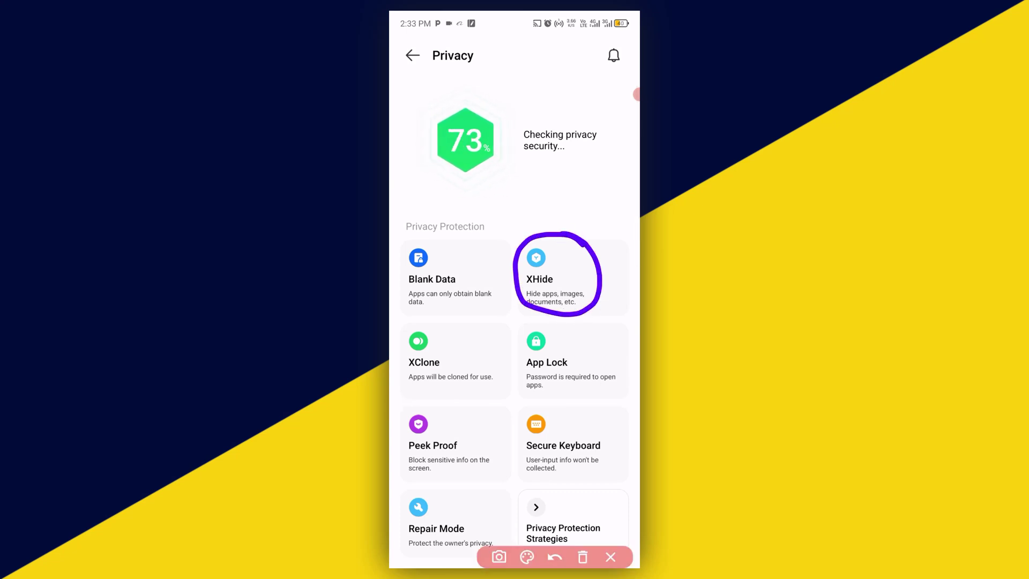
pyautogui.click(582, 556)
pyautogui.click(573, 281)
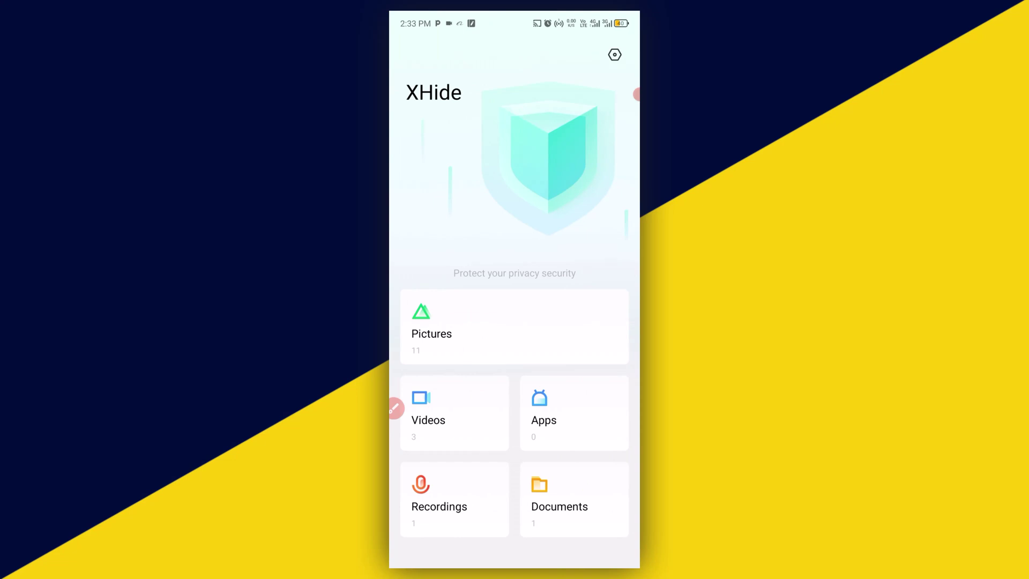
# - Mark XHide's Pictures, Videos, Apps, Documents and Recordings categories, then open Pictures
pyautogui.click(394, 408)
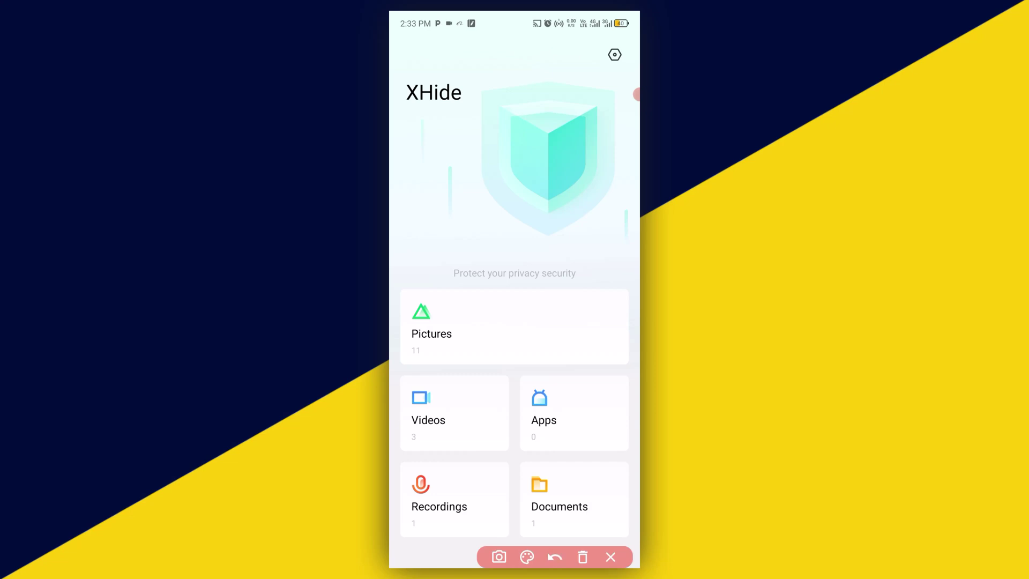
pyautogui.moveTo(458, 347); pyautogui.dragTo(537, 297)
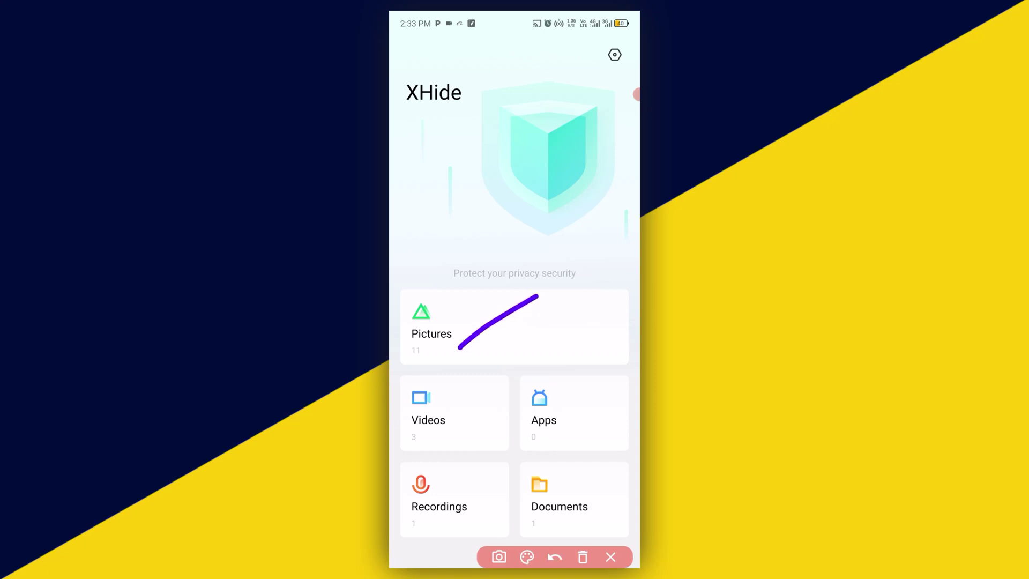
pyautogui.moveTo(457, 442); pyautogui.dragTo(516, 370)
pyautogui.moveTo(553, 436); pyautogui.dragTo(595, 390)
pyautogui.moveTo(555, 511); pyautogui.dragTo(595, 475)
pyautogui.moveTo(461, 516); pyautogui.dragTo(533, 456)
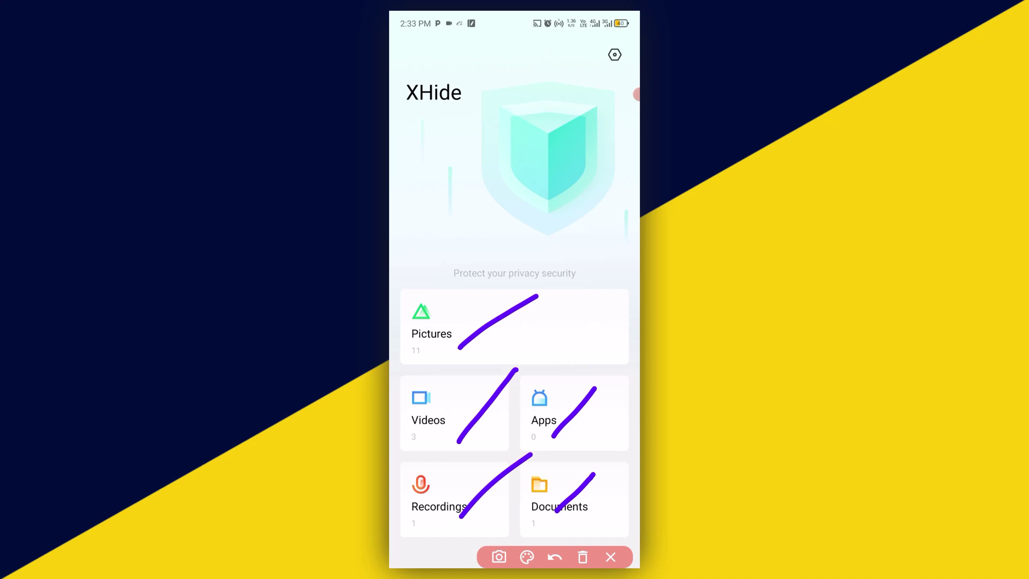
pyautogui.click(582, 556)
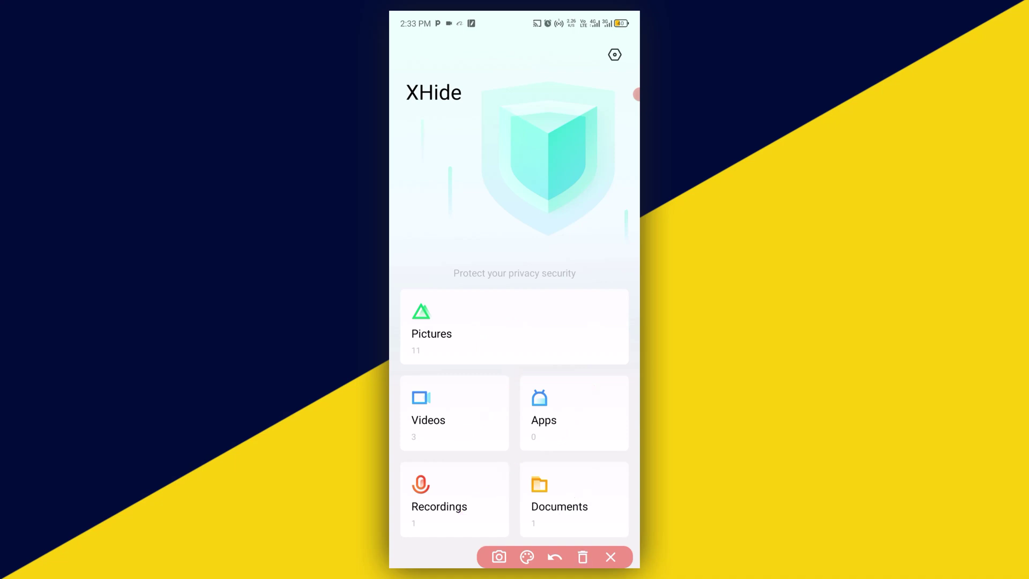
pyautogui.click(611, 556)
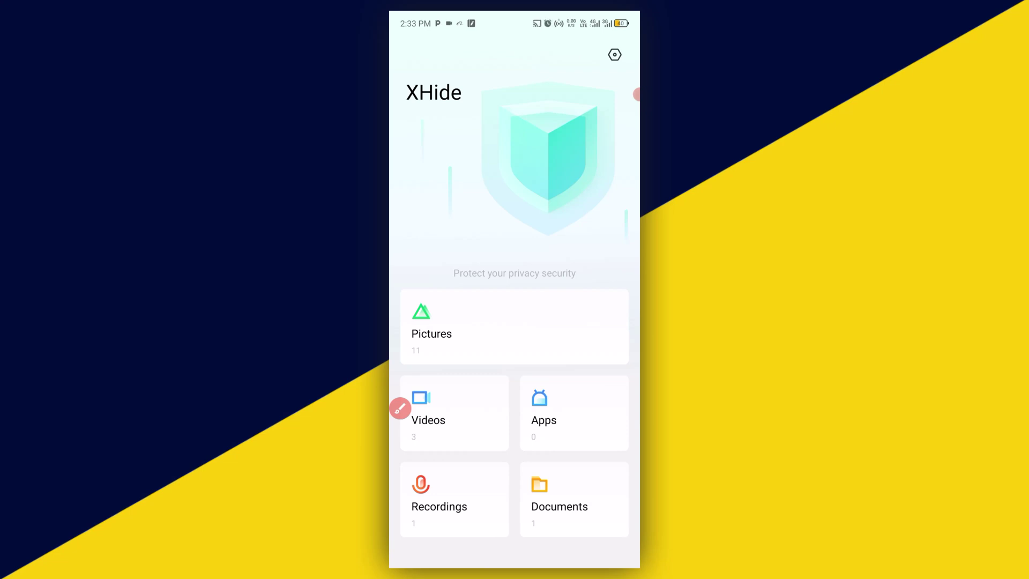
pyautogui.click(515, 326)
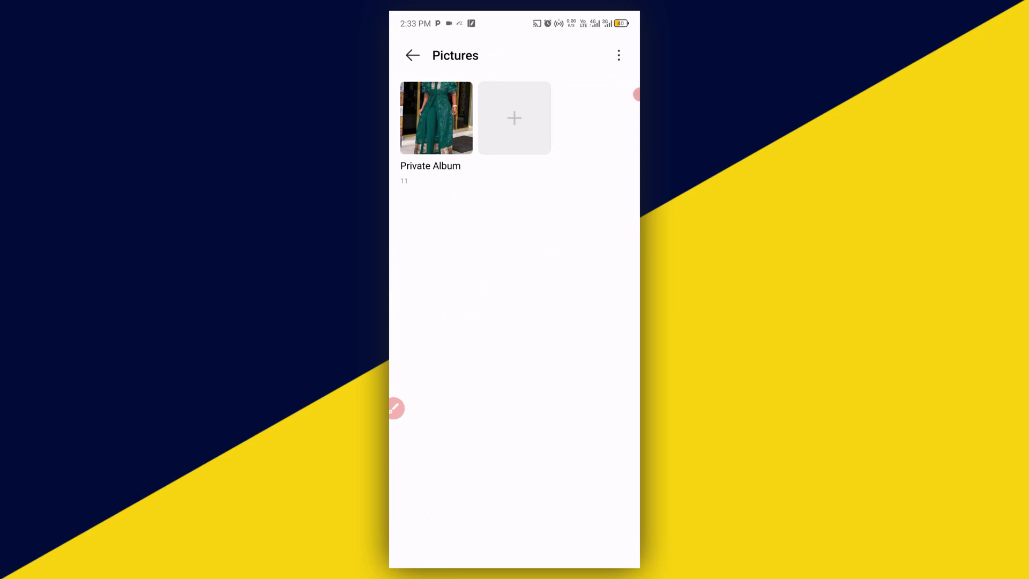
# - Circle the add-album option and create a Pictures album named 'new almost'
pyautogui.click(395, 409)
pyautogui.moveTo(544, 88); pyautogui.dragTo(553, 99)
pyautogui.click(583, 556)
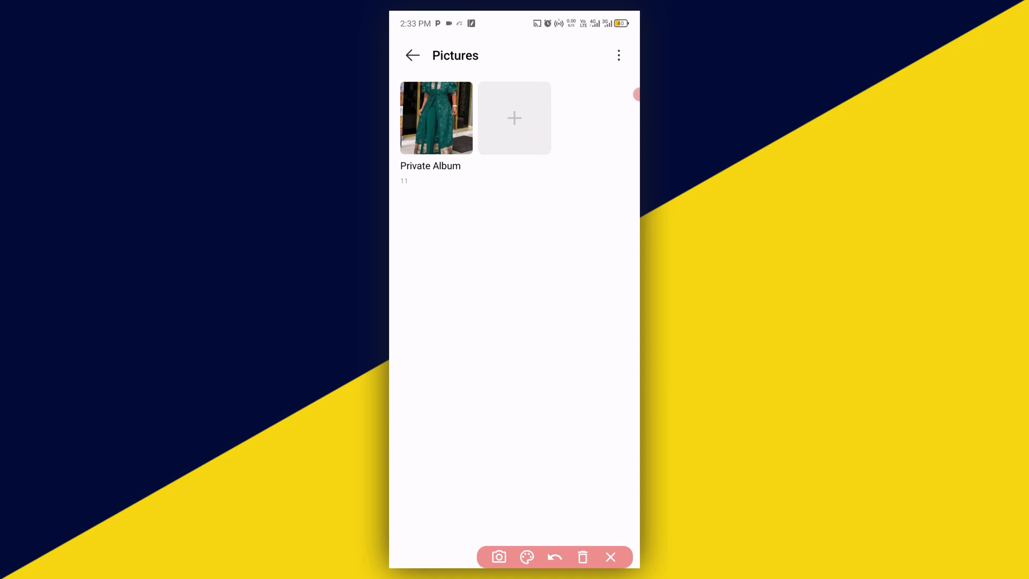
pyautogui.click(513, 118)
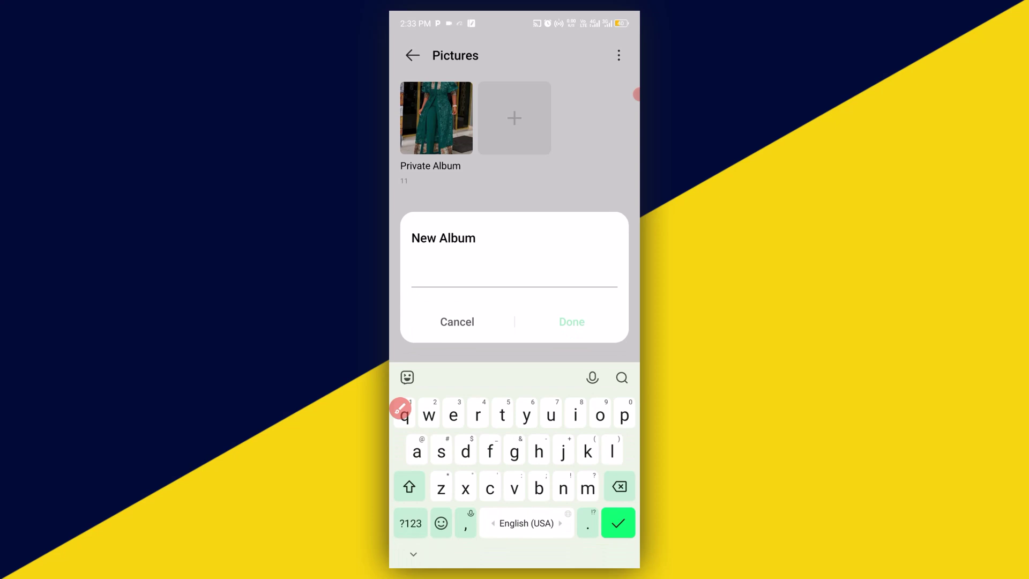
pyautogui.write('new ')
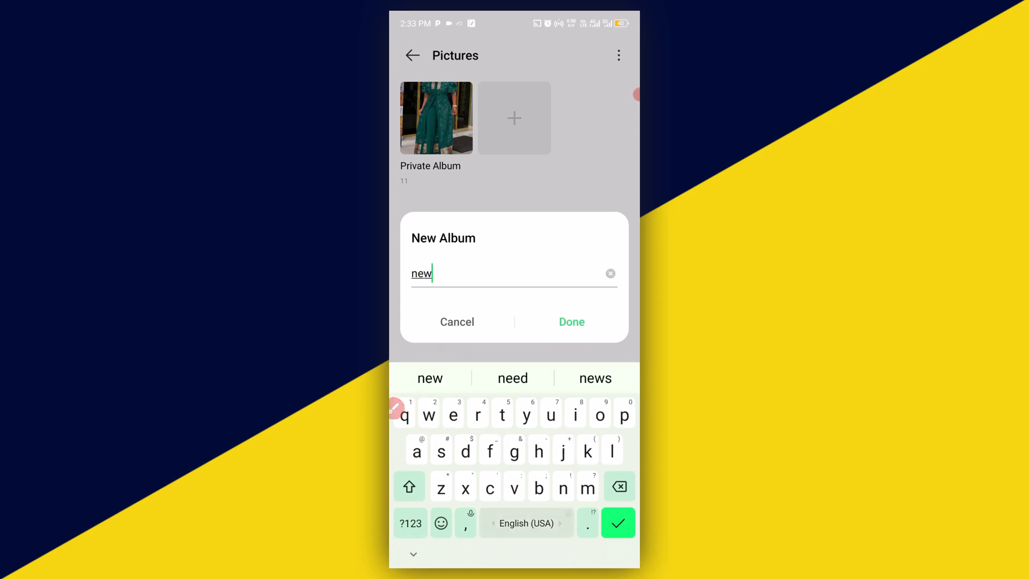
pyautogui.write('alm')
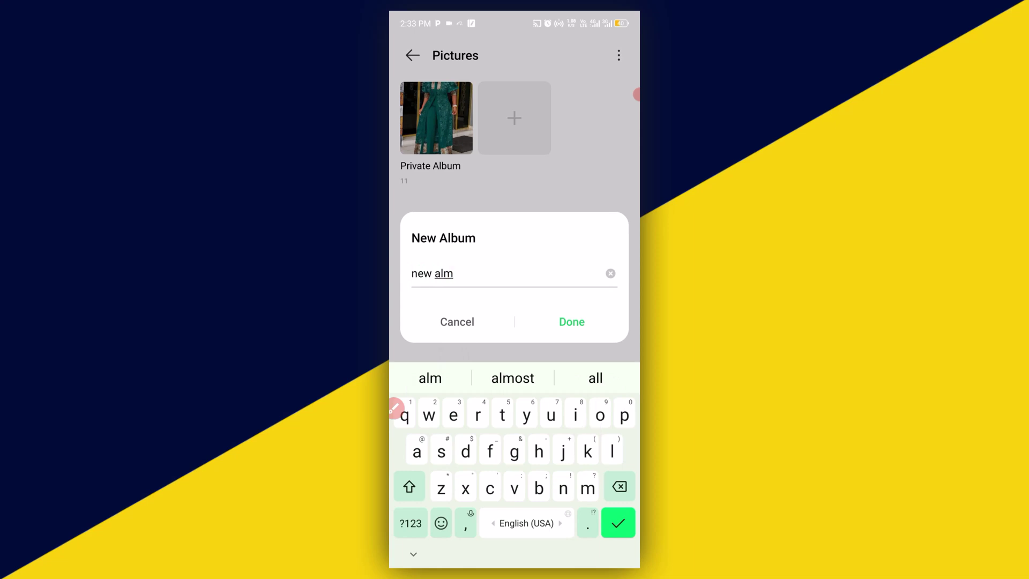
pyautogui.click(512, 378)
pyautogui.click(571, 322)
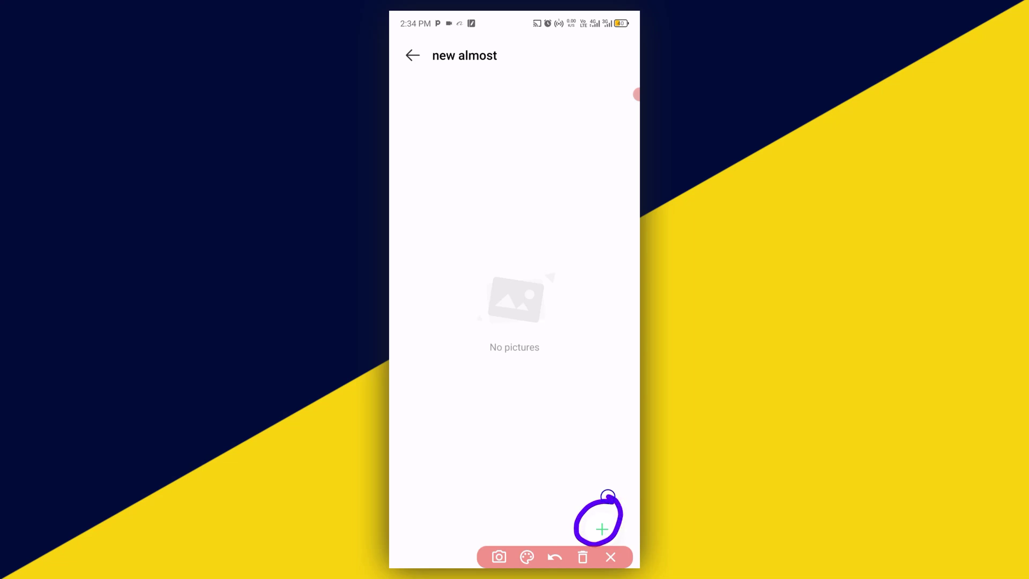
# - Start adding photos to 'new almost' and browse the Camera album
pyautogui.click(610, 557)
pyautogui.click(602, 529)
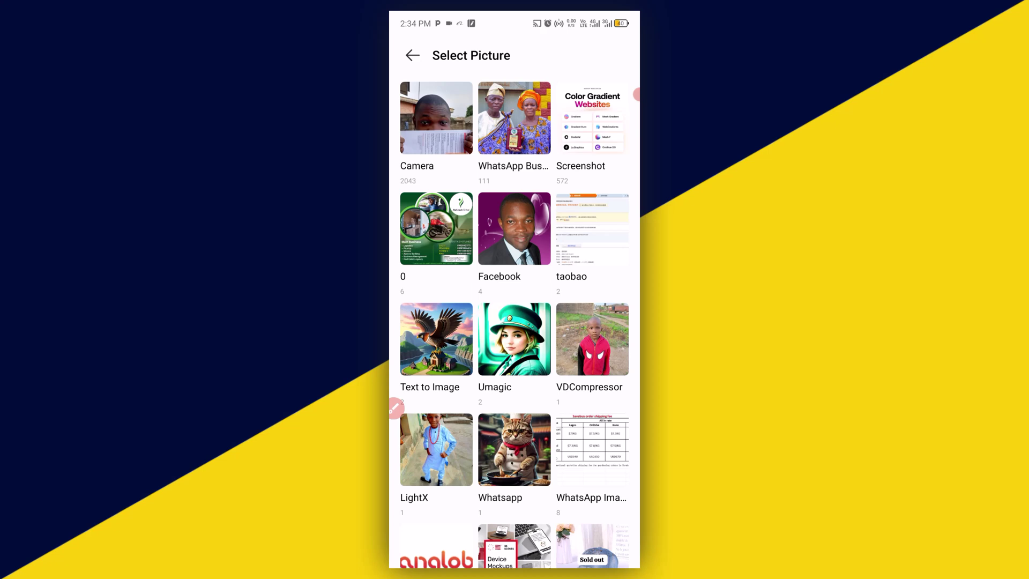
pyautogui.click(436, 129)
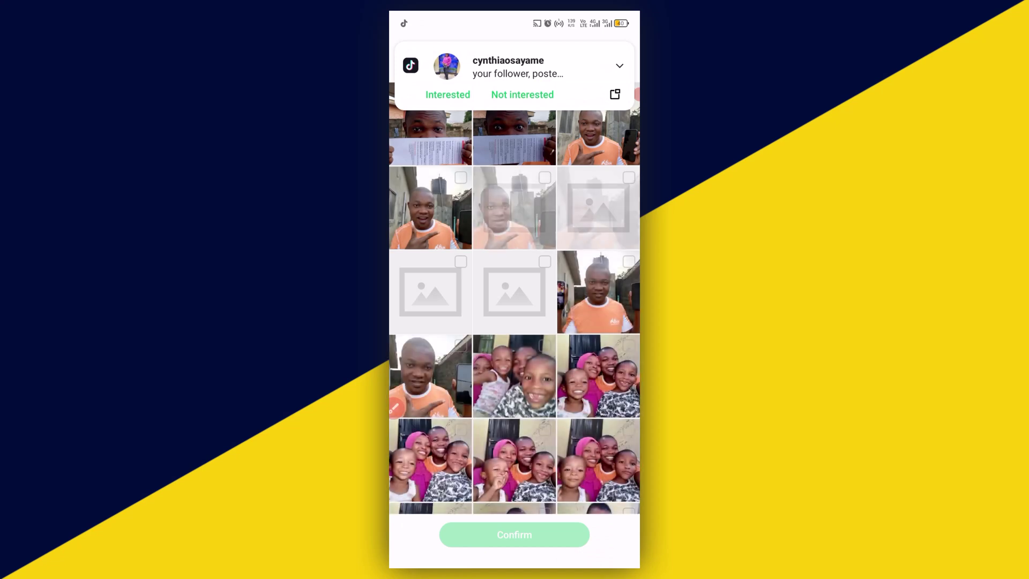
# - Hide four selected Camera photos and return to the albums list
pyautogui.click(598, 292)
pyautogui.click(598, 208)
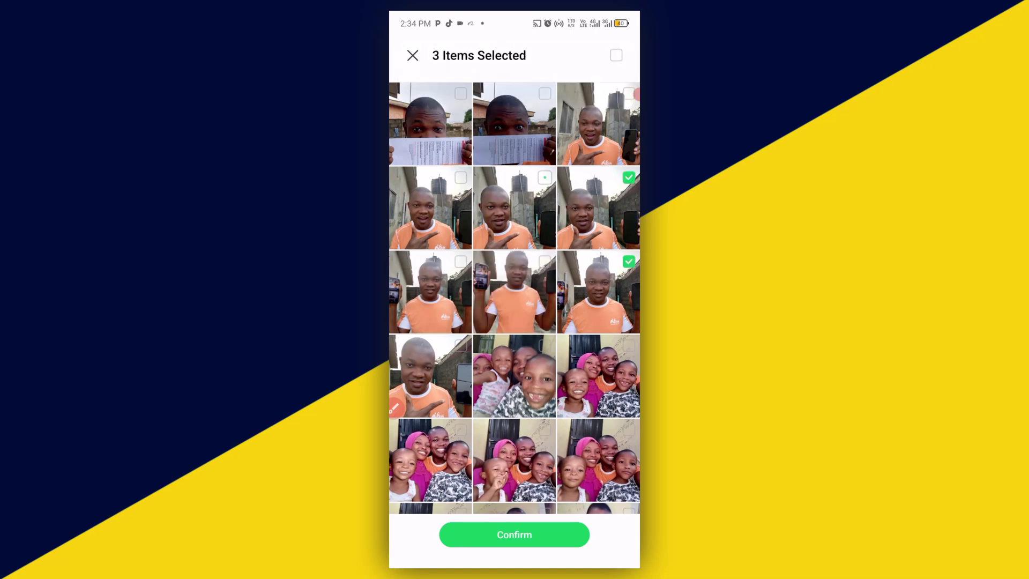
pyautogui.click(514, 207)
pyautogui.click(429, 208)
pyautogui.click(514, 535)
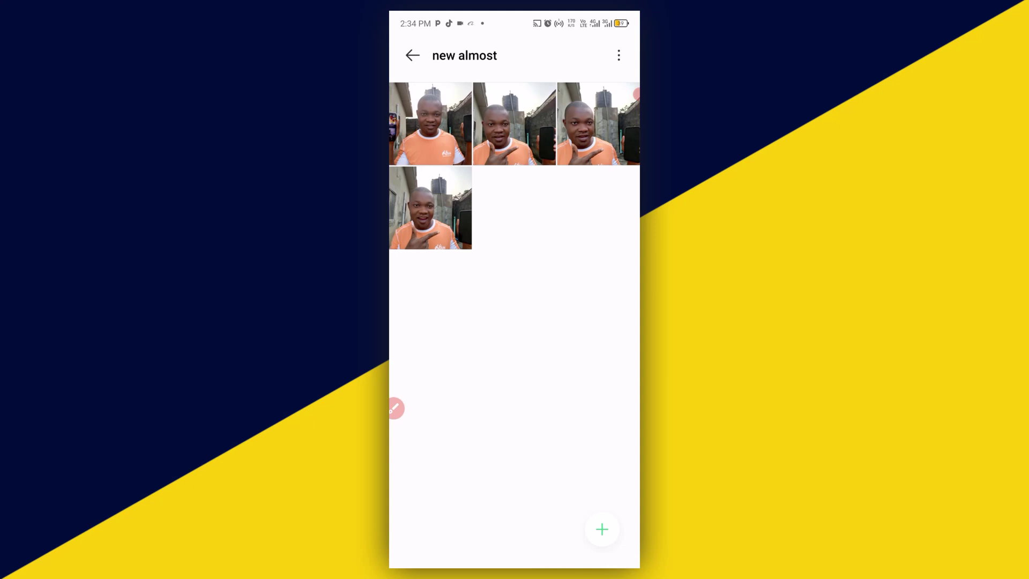
pyautogui.click(412, 55)
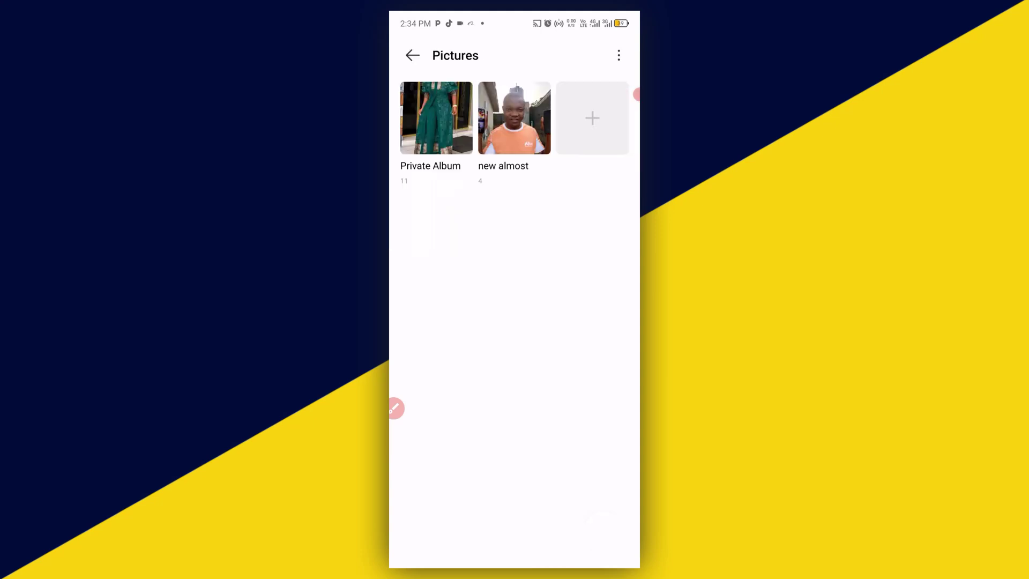
# - Dismiss the album options menu and return to the XHide home screen
pyautogui.click(618, 55)
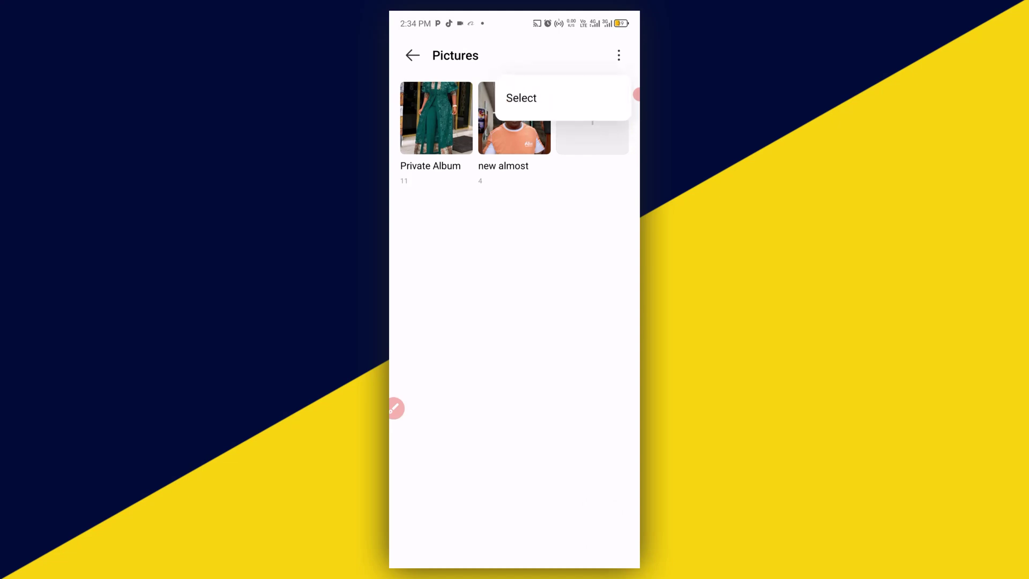
pyautogui.click(515, 321)
pyautogui.click(412, 54)
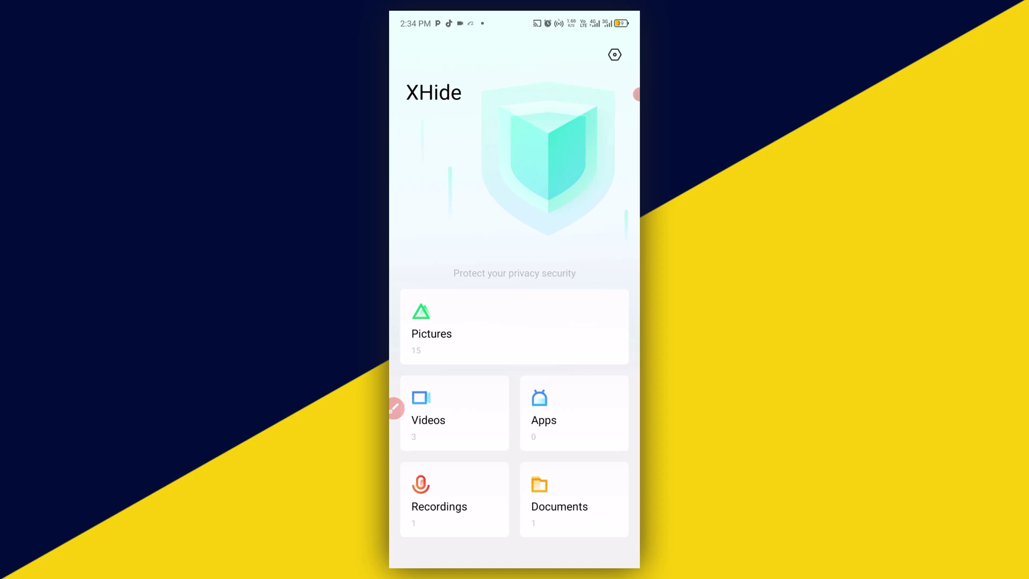
# - Annotate the updated category counts on the XHide home screen, then clear the marks
pyautogui.click(394, 409)
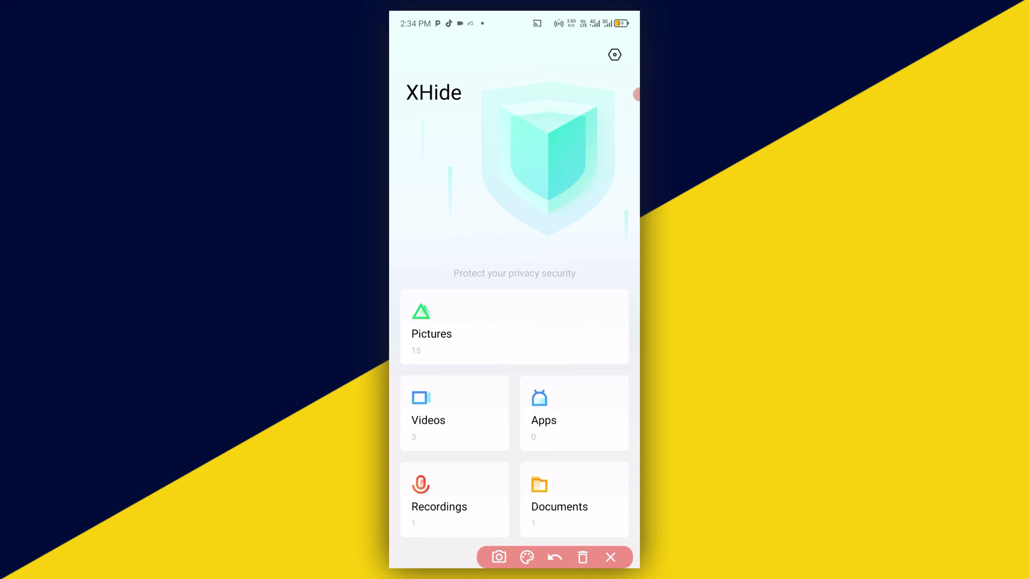
pyautogui.moveTo(443, 445)
pyautogui.mouseDown()
pyautogui.moveTo(489, 391)
pyautogui.moveTo(423, 414)
pyautogui.mouseUp()
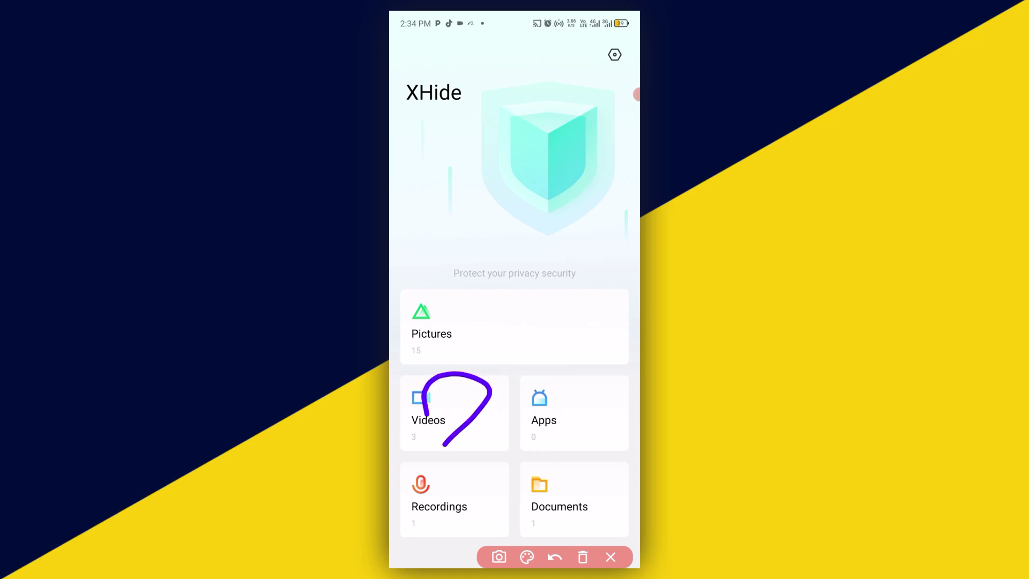
pyautogui.moveTo(590, 421)
pyautogui.mouseDown()
pyautogui.moveTo(523, 385)
pyautogui.moveTo(586, 410)
pyautogui.moveTo(568, 366)
pyautogui.mouseUp()
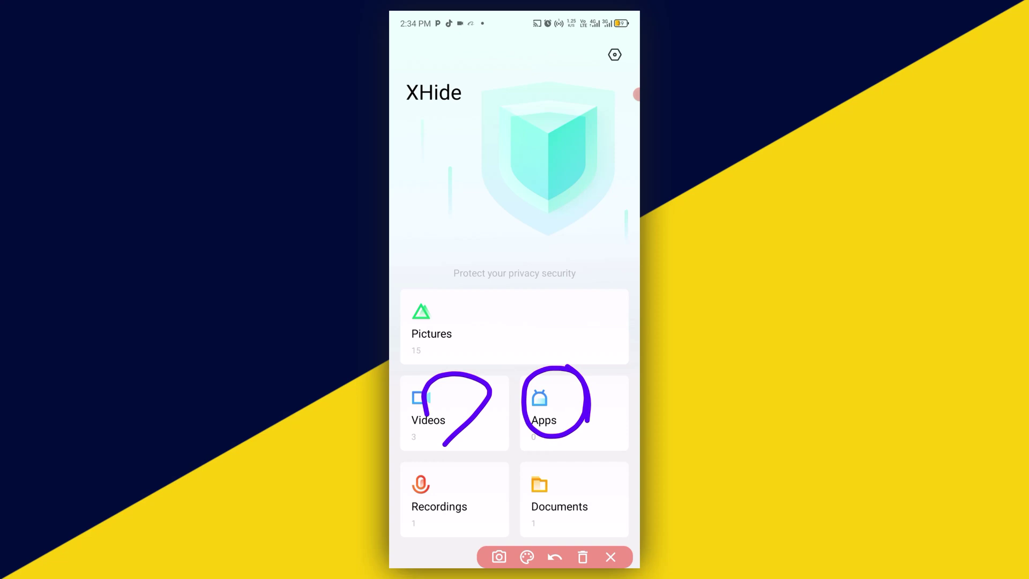
pyautogui.click(582, 557)
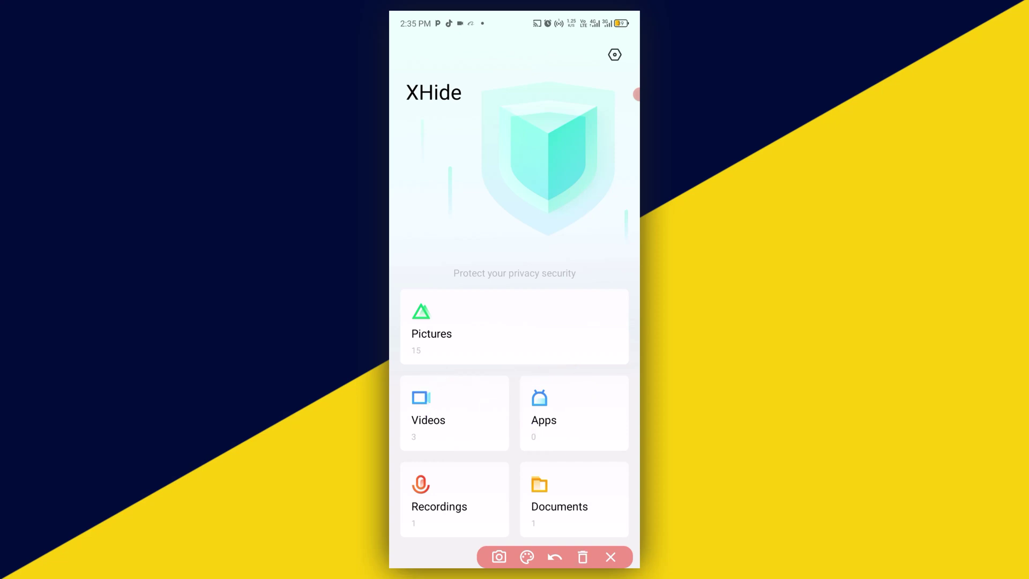
# - Open XHide's Apps section and circle its add button
pyautogui.moveTo(515, 406); pyautogui.dragTo(562, 443)
pyautogui.click(610, 556)
pyautogui.click(574, 413)
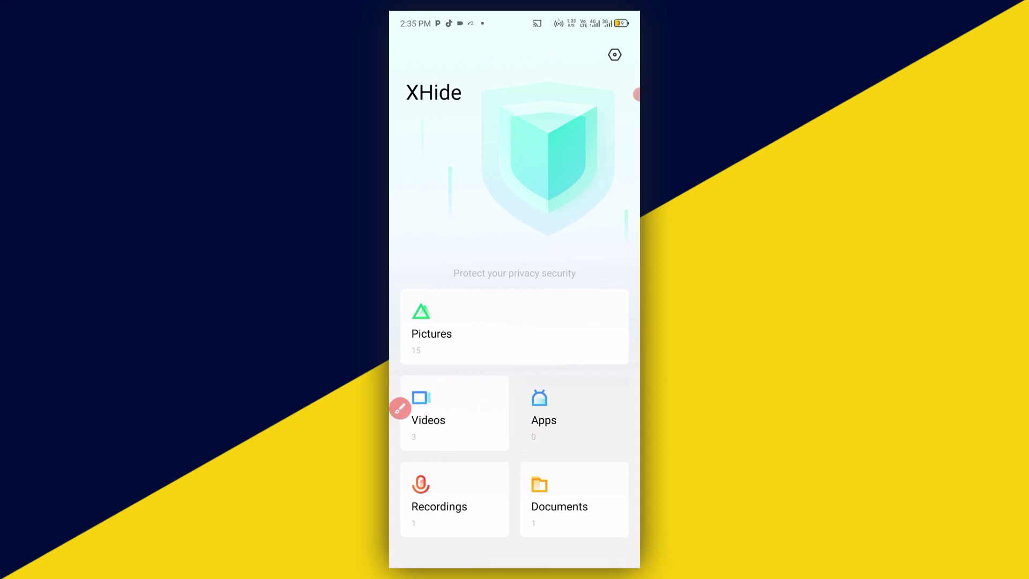
pyautogui.click(400, 408)
pyautogui.moveTo(585, 393); pyautogui.dragTo(578, 384)
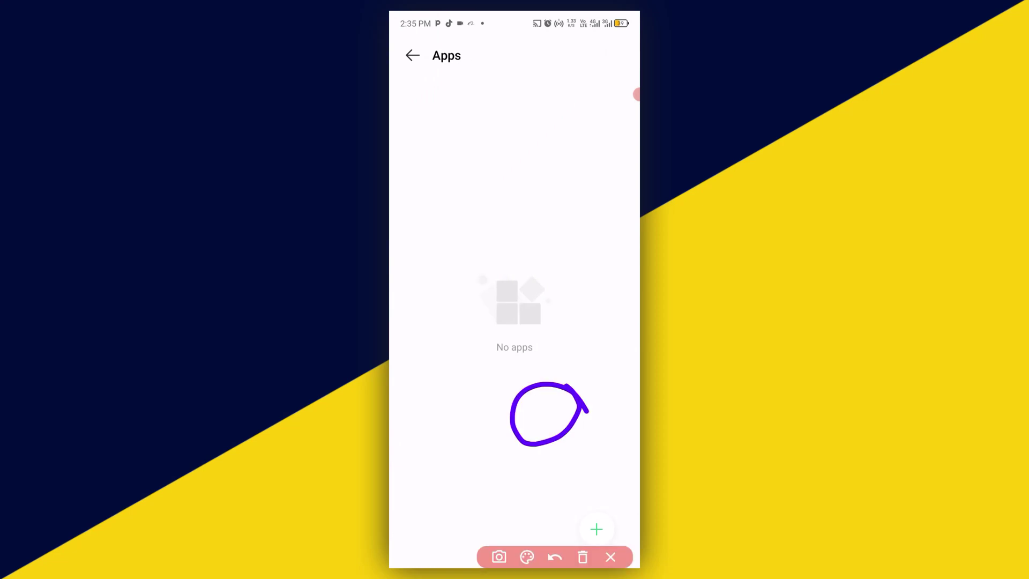
pyautogui.click(582, 557)
pyautogui.moveTo(611, 508)
pyautogui.mouseDown()
pyautogui.moveTo(581, 537)
pyautogui.moveTo(608, 511)
pyautogui.mouseUp()
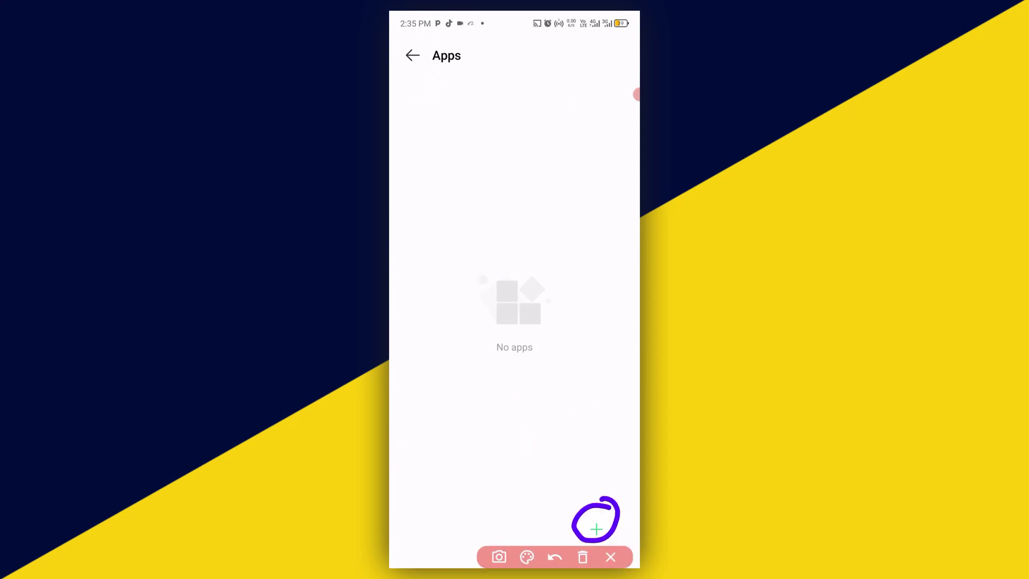
pyautogui.click(610, 557)
# - Hide AI Chat and AI Voice Translator, then return to the XHide home screen
pyautogui.click(596, 529)
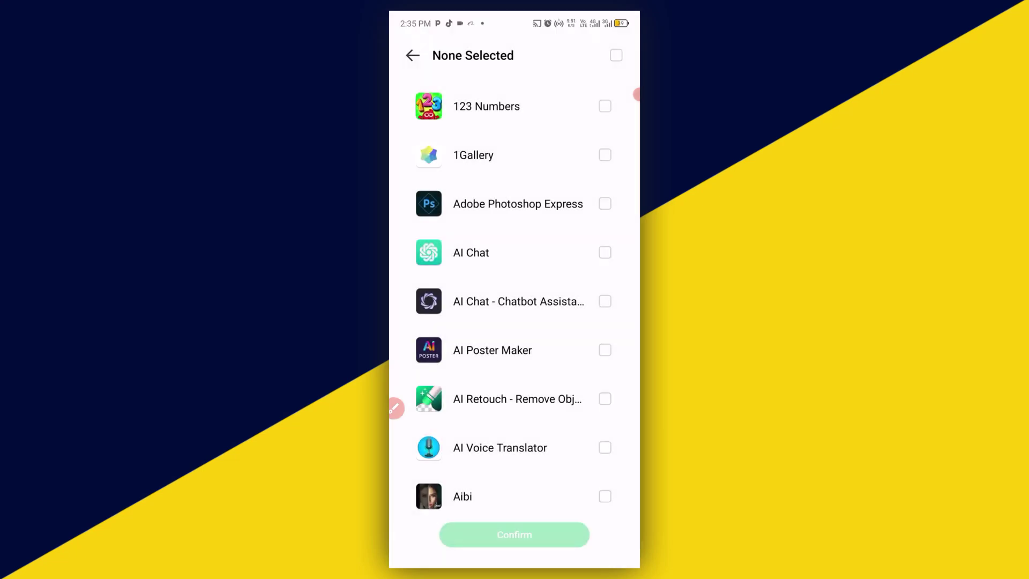
pyautogui.click(604, 252)
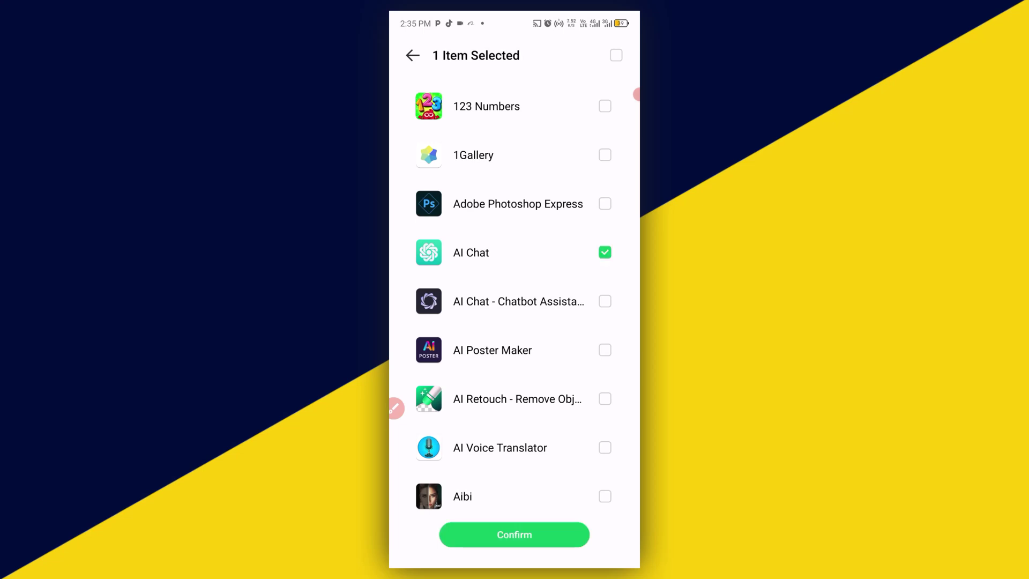
pyautogui.click(604, 447)
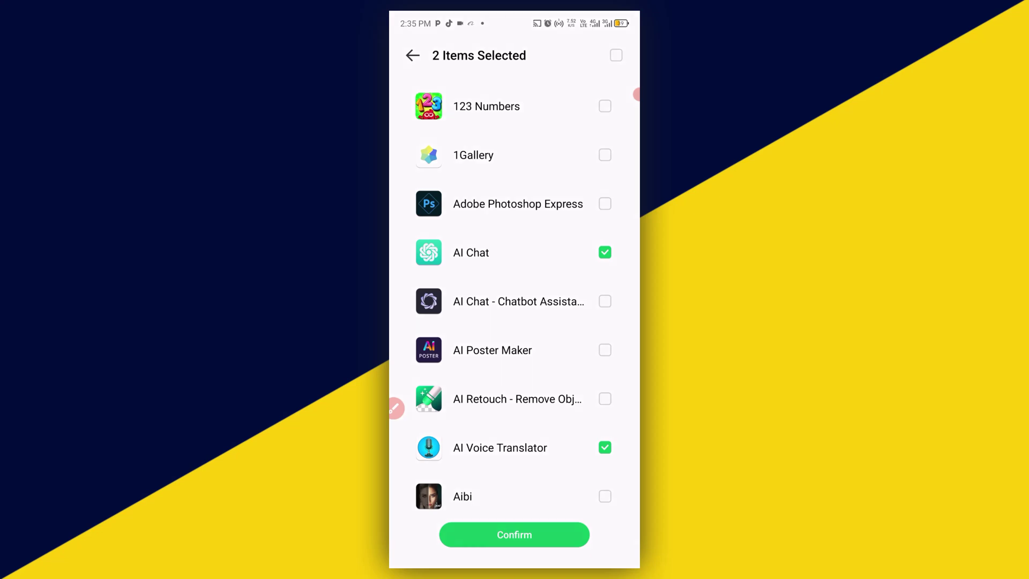
pyautogui.click(514, 534)
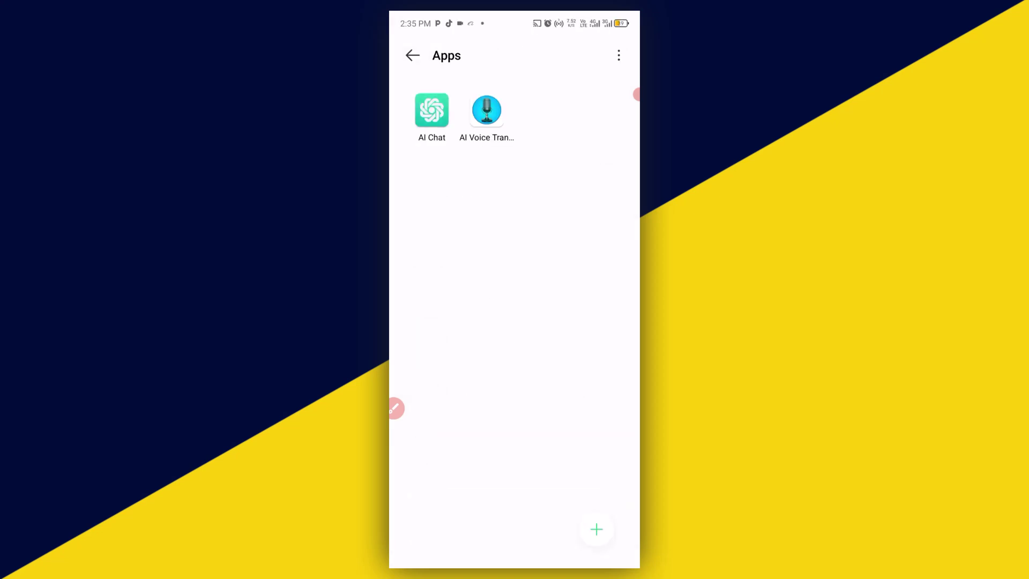
pyautogui.click(413, 56)
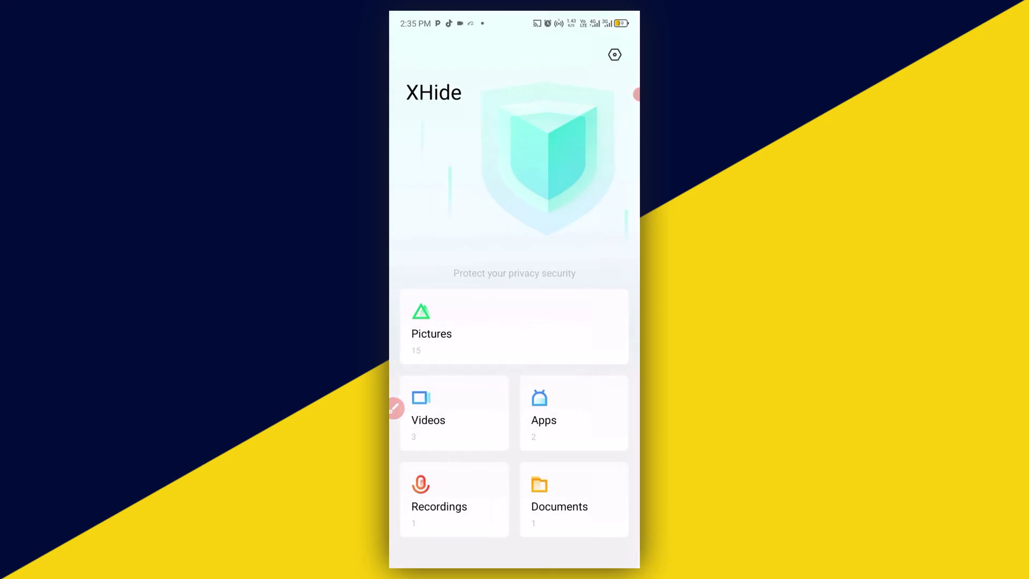
pyautogui.click(394, 408)
pyautogui.moveTo(568, 412); pyautogui.dragTo(556, 406)
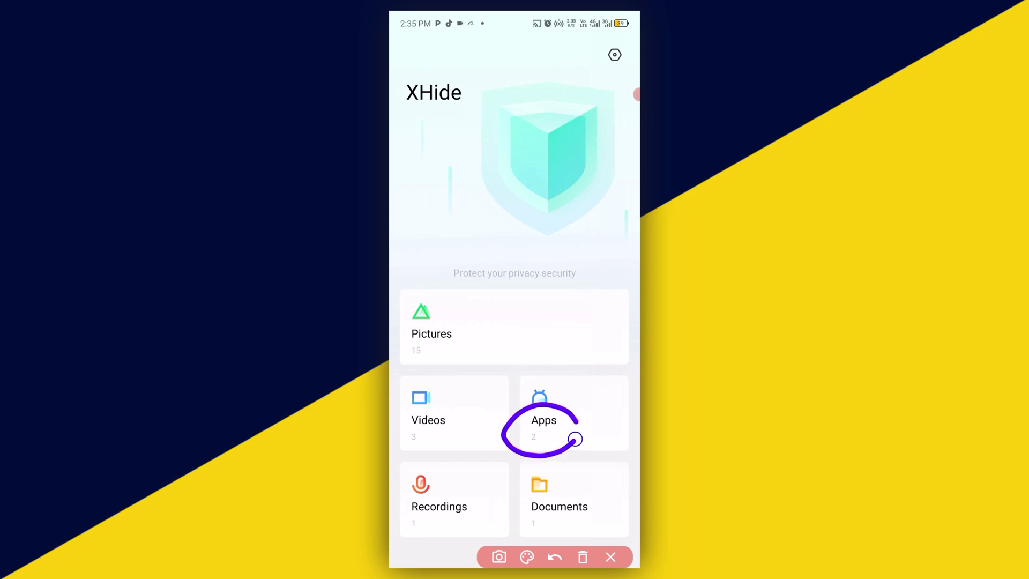
pyautogui.click(582, 556)
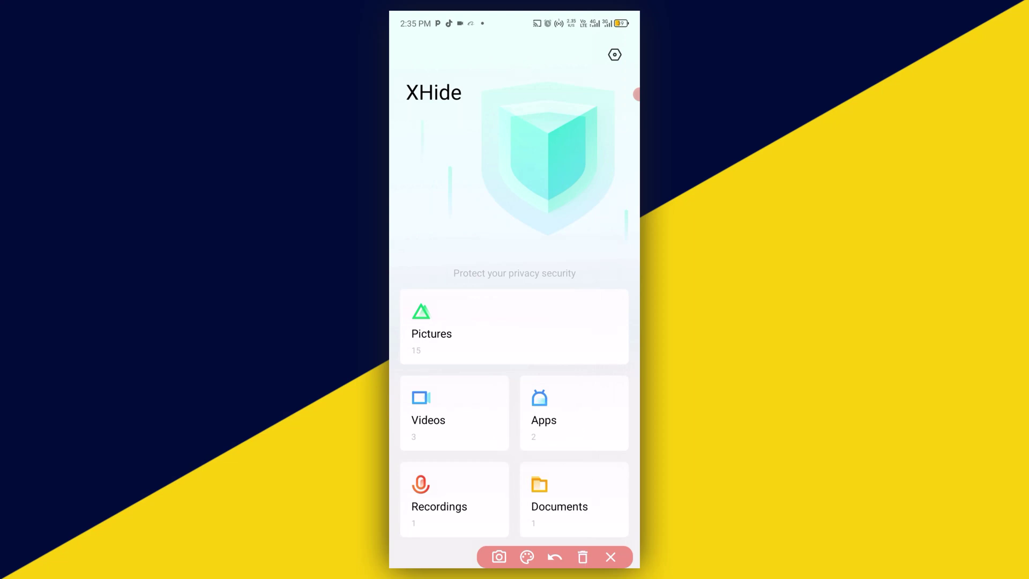
pyautogui.click(610, 556)
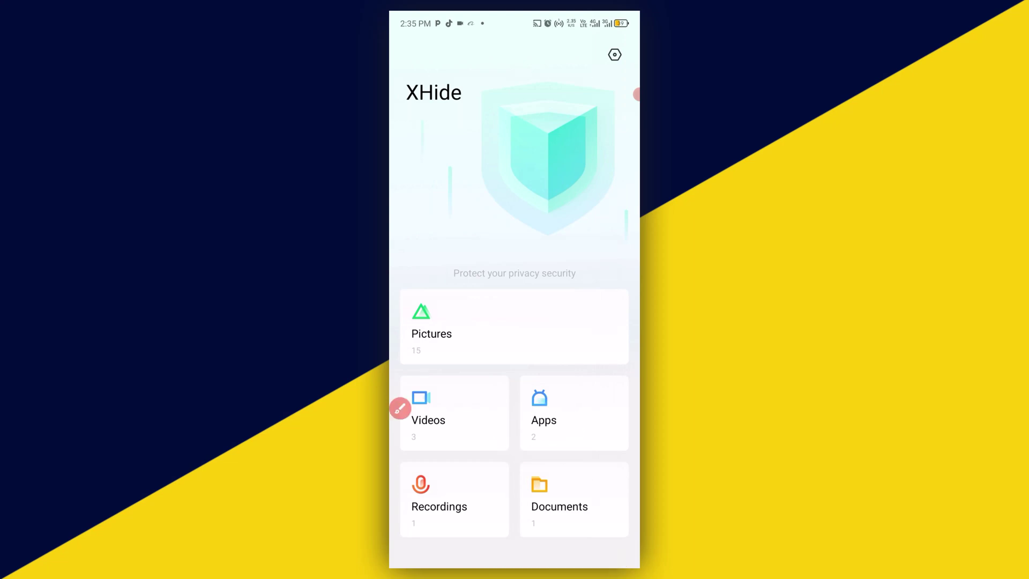